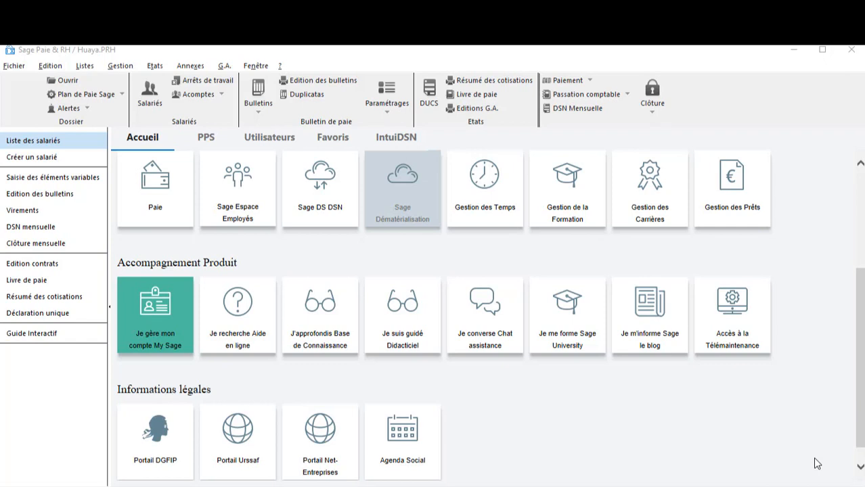
Open the employee list and review the acquired, taken and remaining leave (Congés) in the second listed employee's record.
click(87, 67)
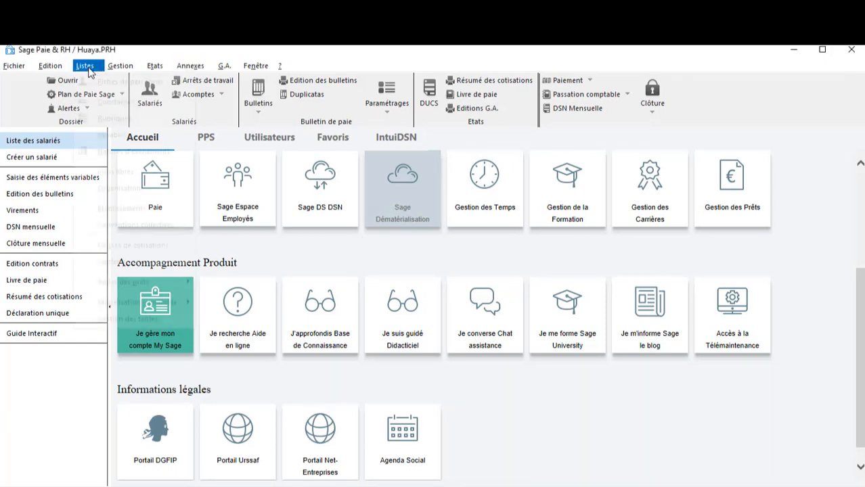
click(115, 82)
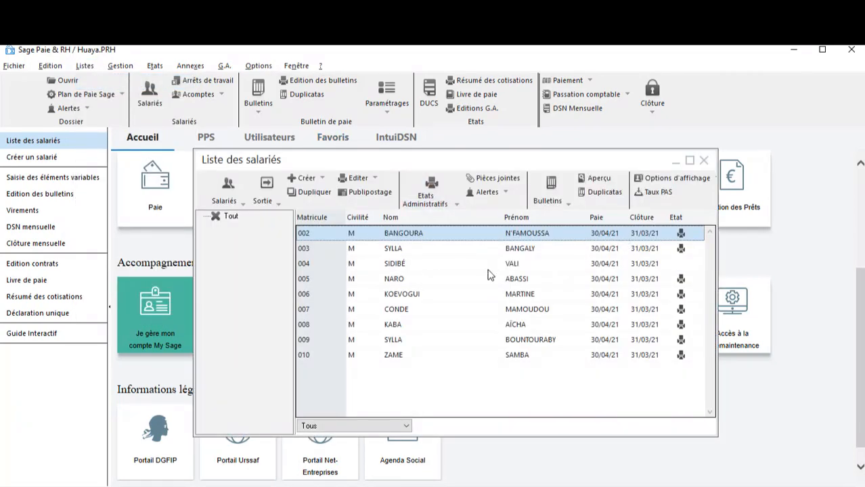
double_click(471, 251)
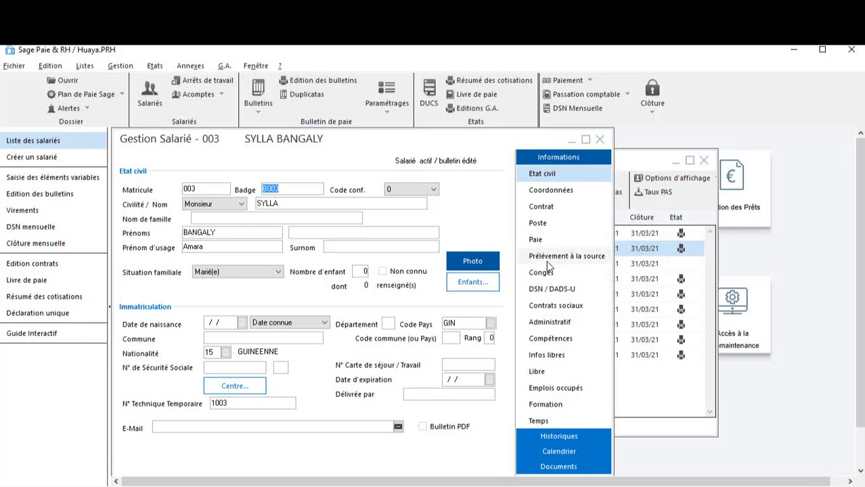
click(543, 273)
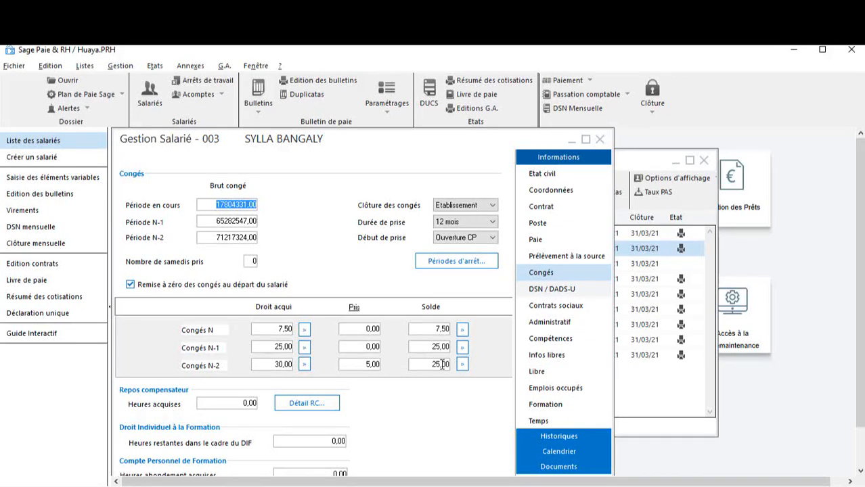
click(305, 347)
click(600, 140)
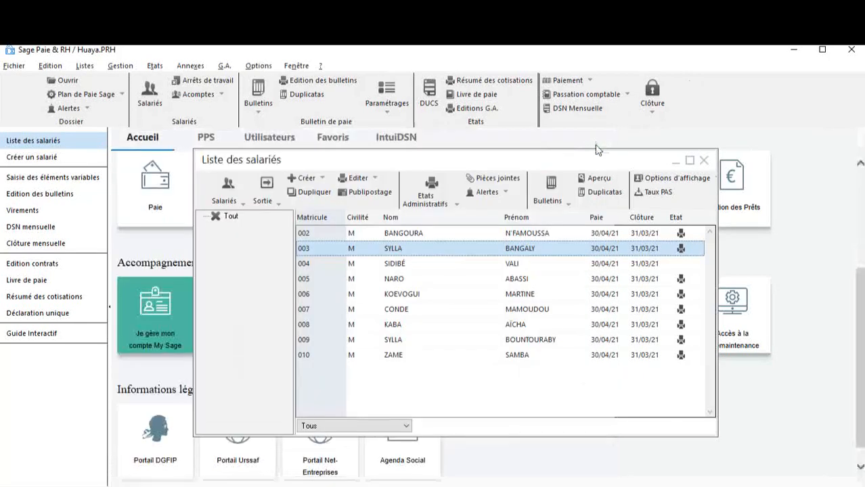
Check the leave (Congés) entitlements and balances in the record of the fourth employee in the list.
double_click(488, 284)
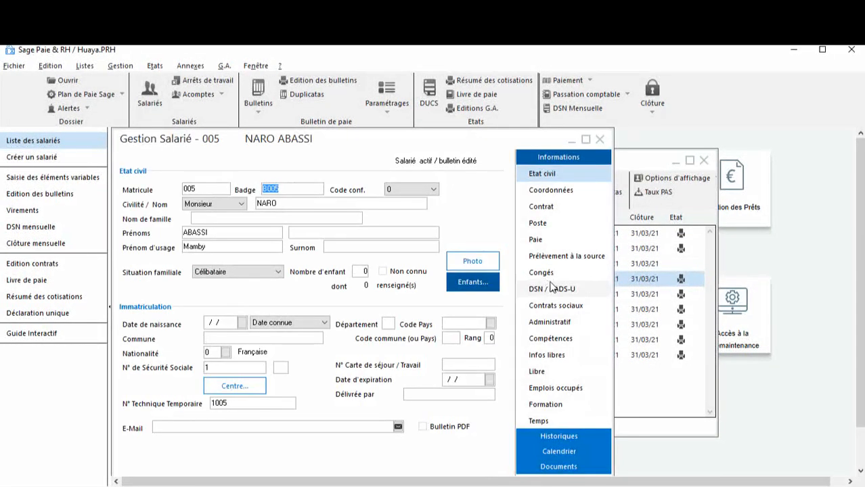
click(526, 273)
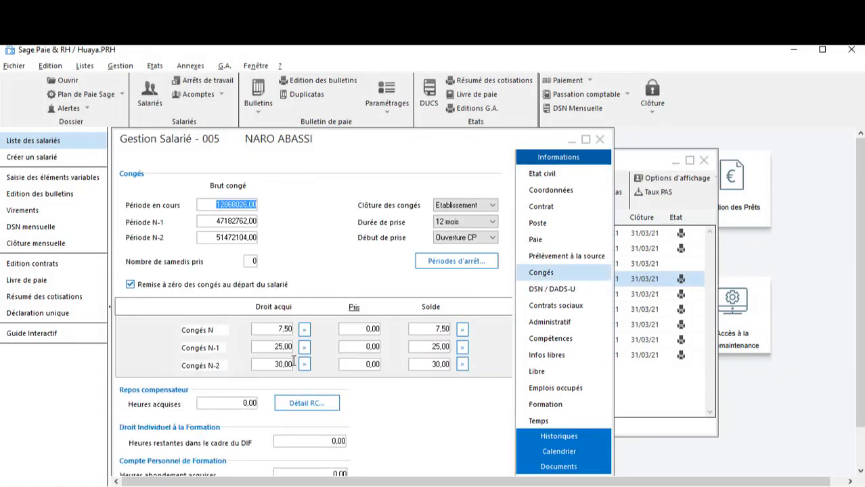
click(599, 140)
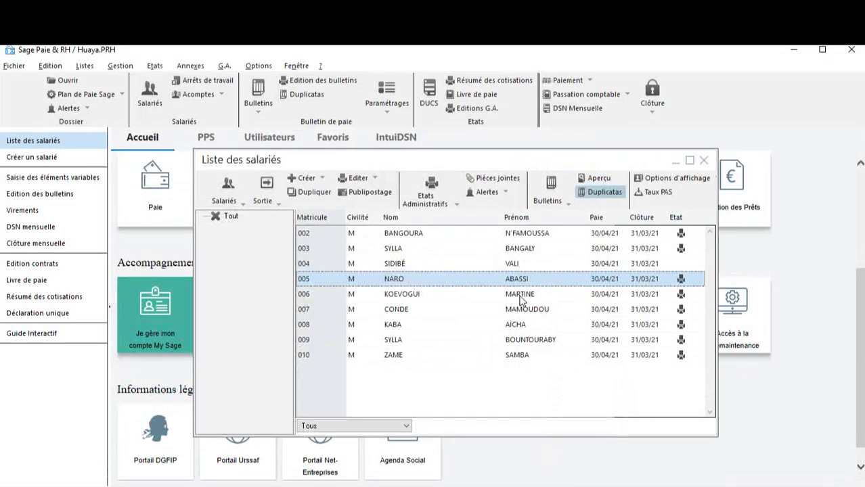
Check the leave (Congés) entitlements and balances in the record of the fifth employee in the list.
double_click(521, 301)
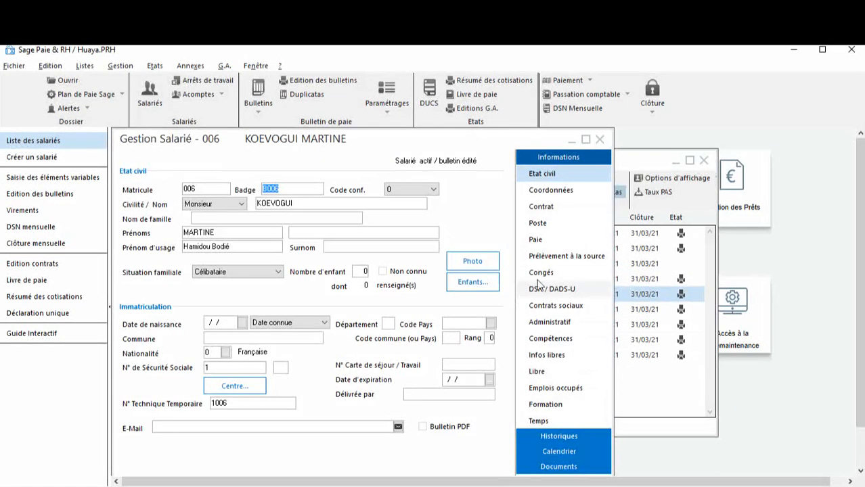
click(556, 273)
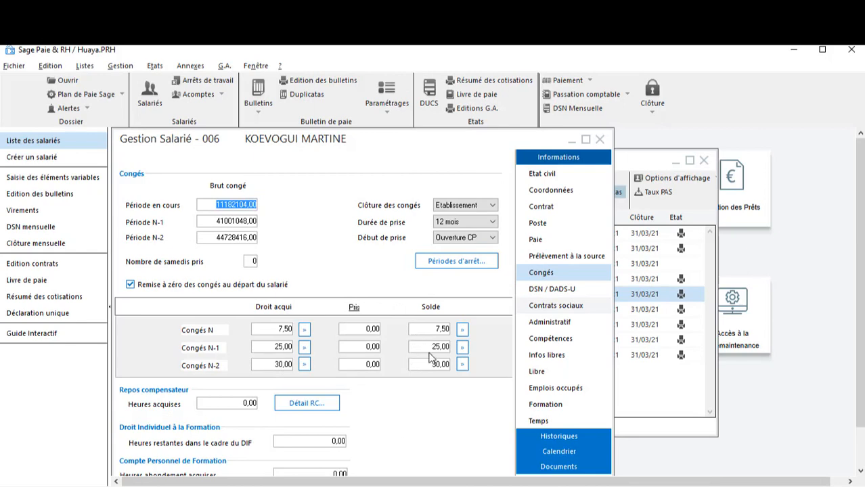
click(600, 139)
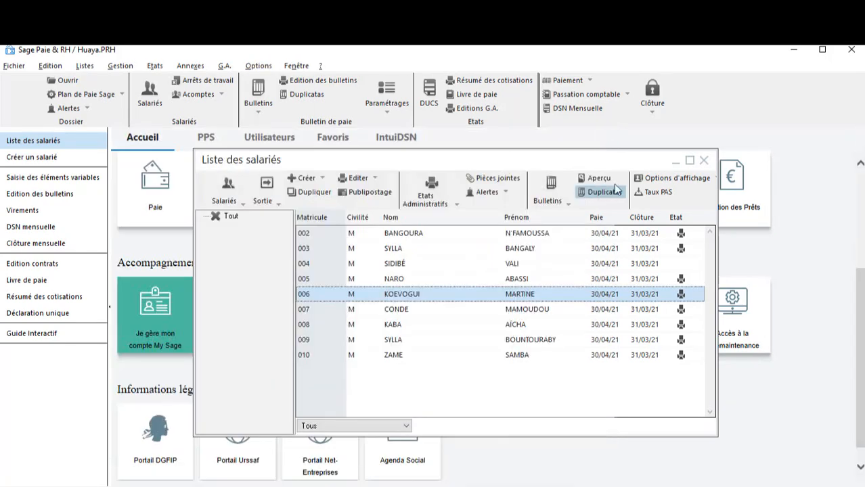
Check the leave (Congés) balances in the seventh listed employee's record, and close the employee list.
double_click(551, 326)
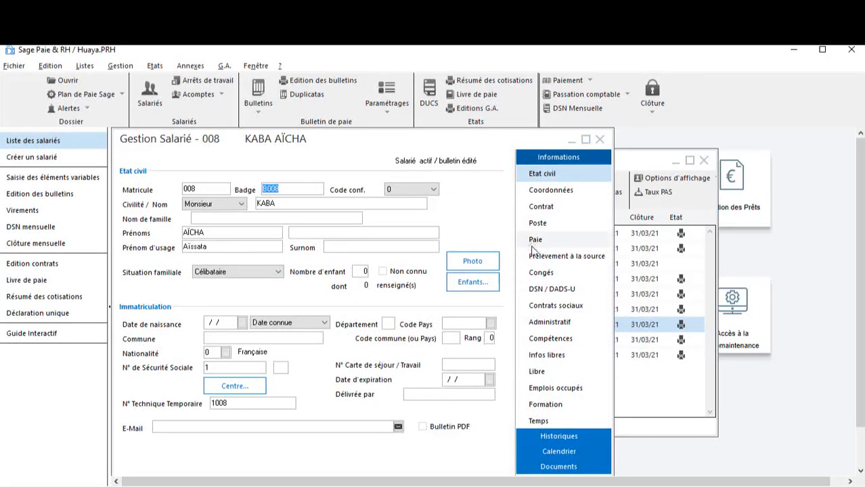
click(535, 275)
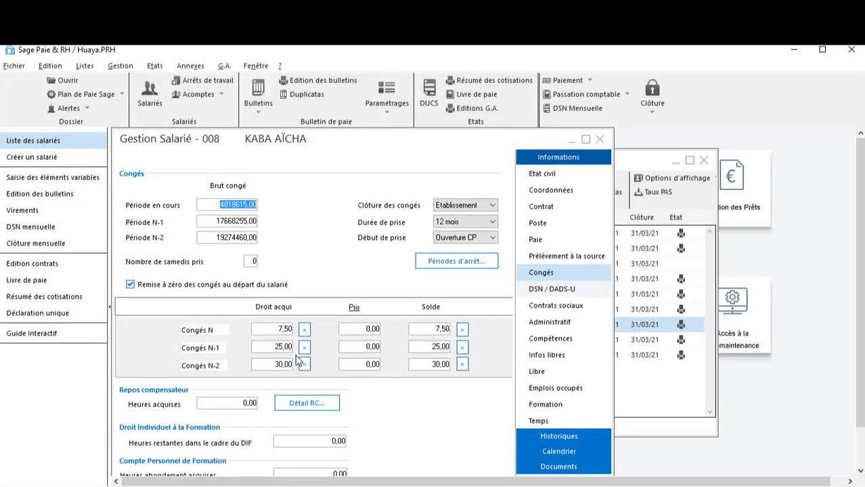
click(599, 139)
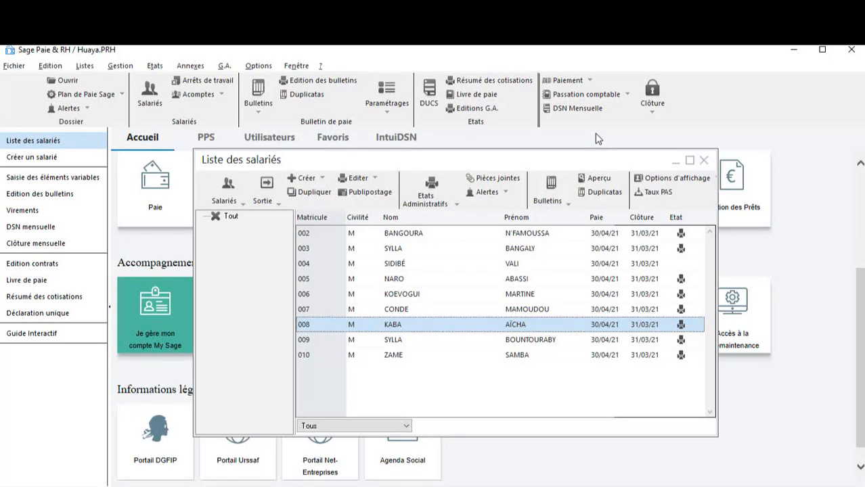
click(702, 161)
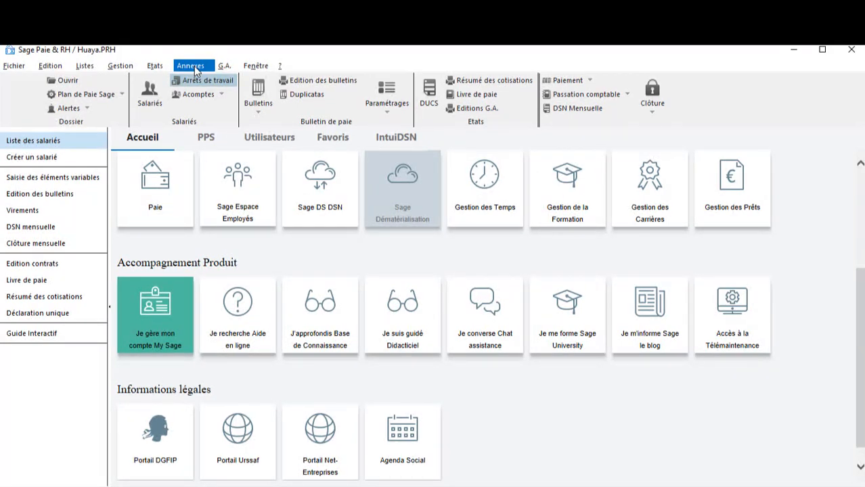
Run the payslip edition (Edition des bulletins) for all employees with Aperçu avant impression enabled.
click(120, 66)
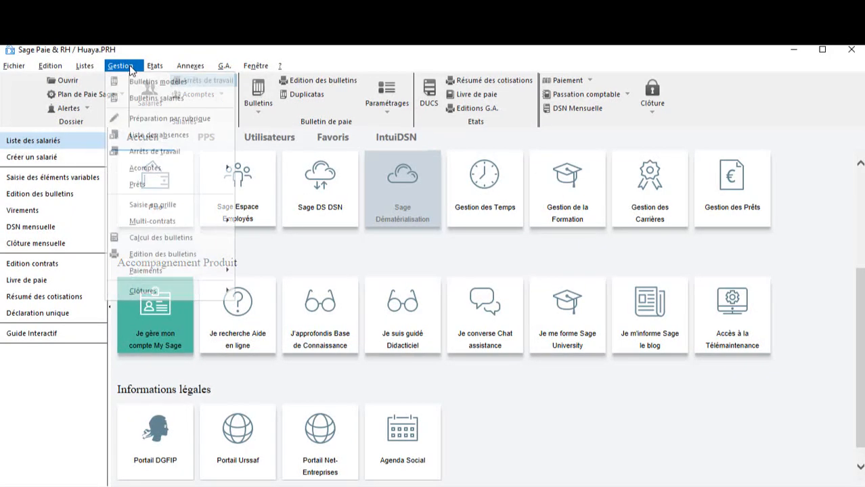
click(178, 257)
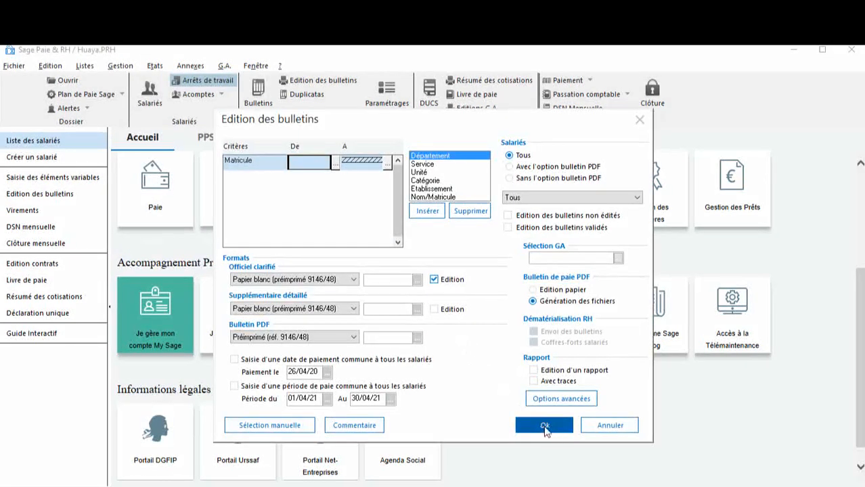
click(545, 427)
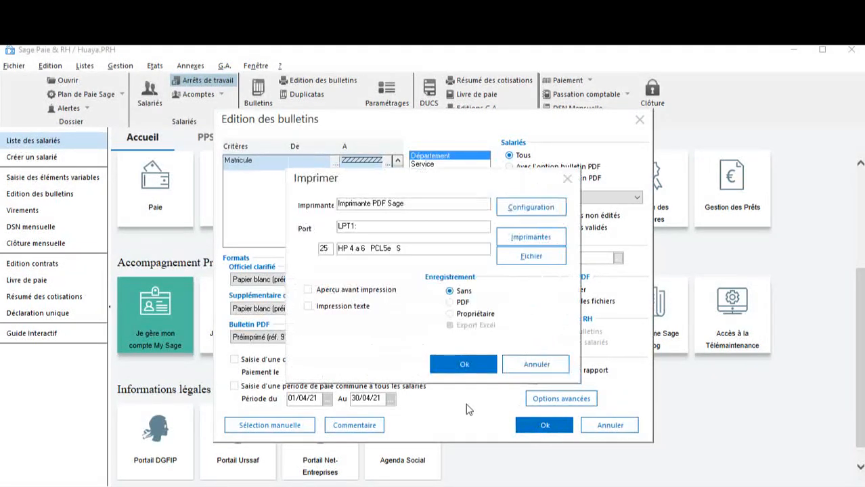
click(353, 292)
click(463, 364)
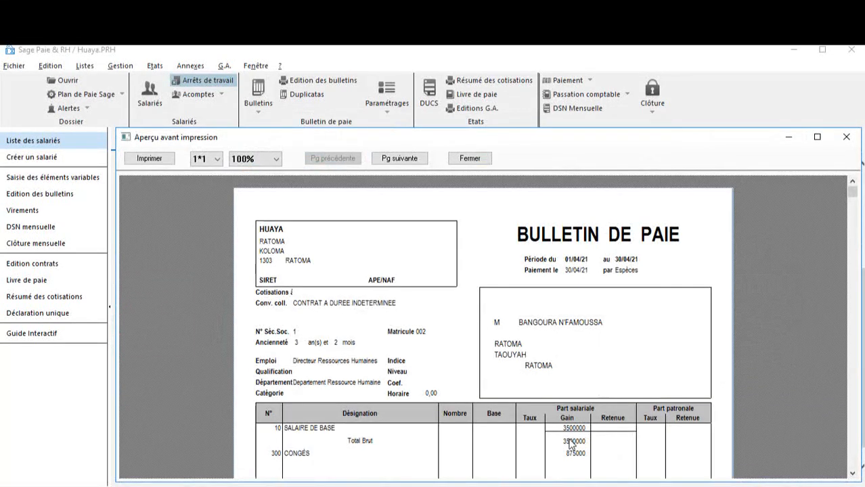
Examine the CONGÉS line on the first and second payslips in the print preview.
click(853, 473)
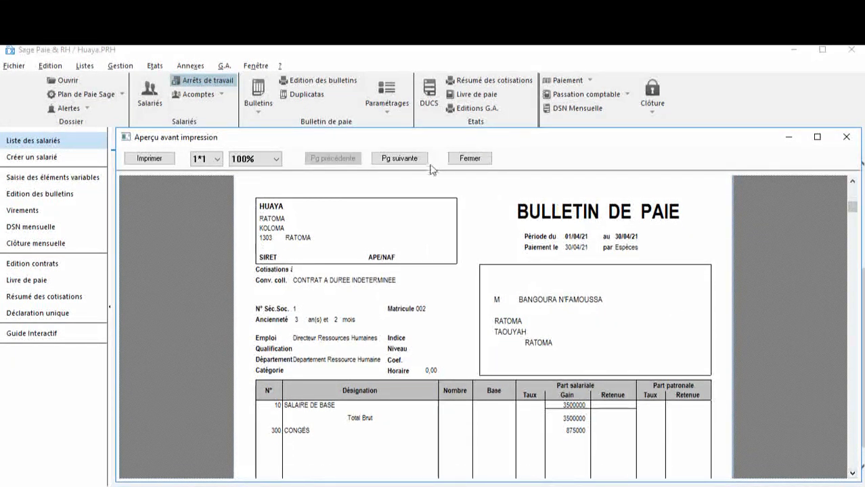
click(405, 161)
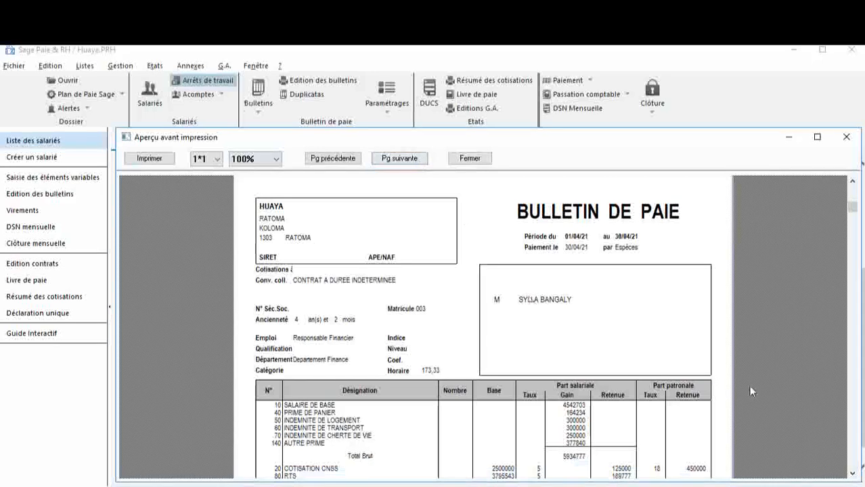
click(853, 472)
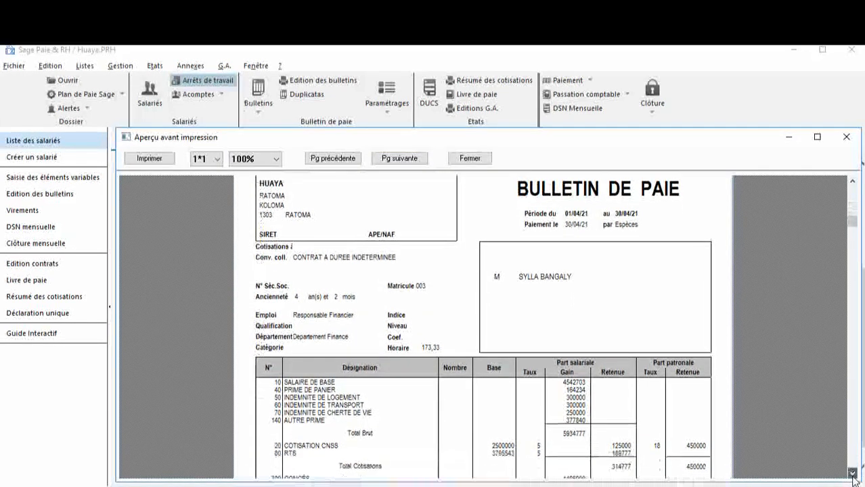
scroll(853, 472, down, 5)
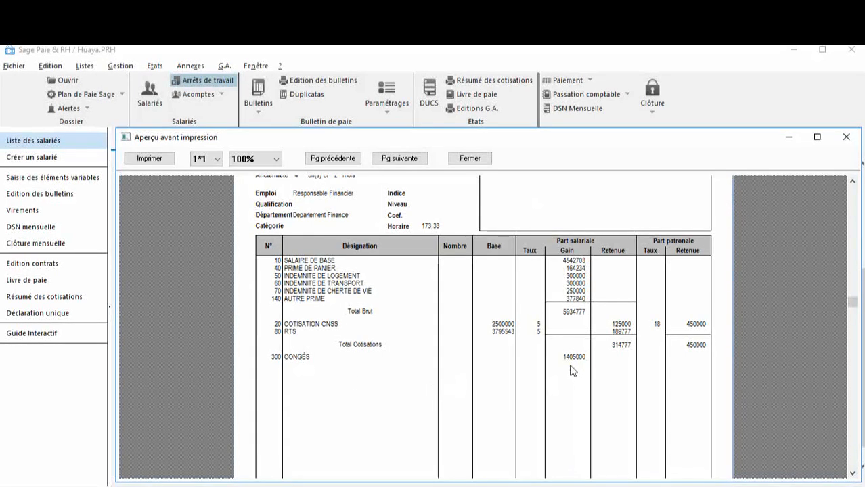
Examine the third payslip's employee details and CONGÉS line, and close the print preview.
click(416, 161)
click(853, 183)
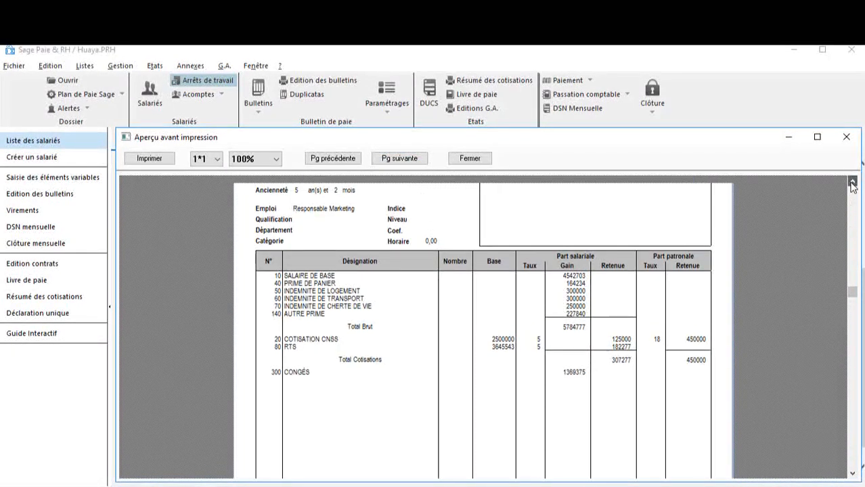
click(852, 183)
click(852, 183)
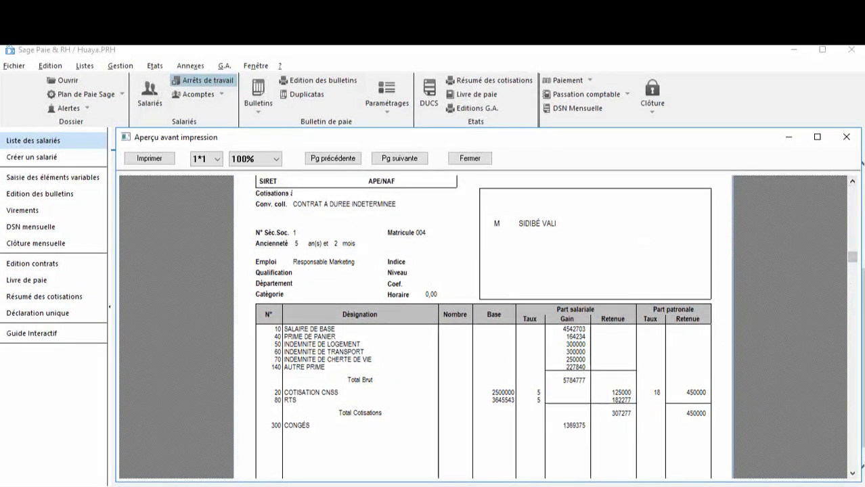
click(852, 474)
click(852, 474)
click(852, 474)
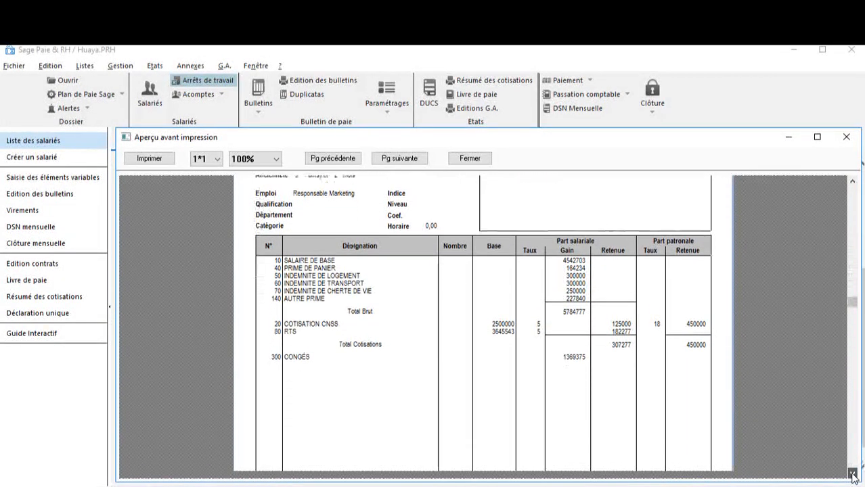
click(853, 473)
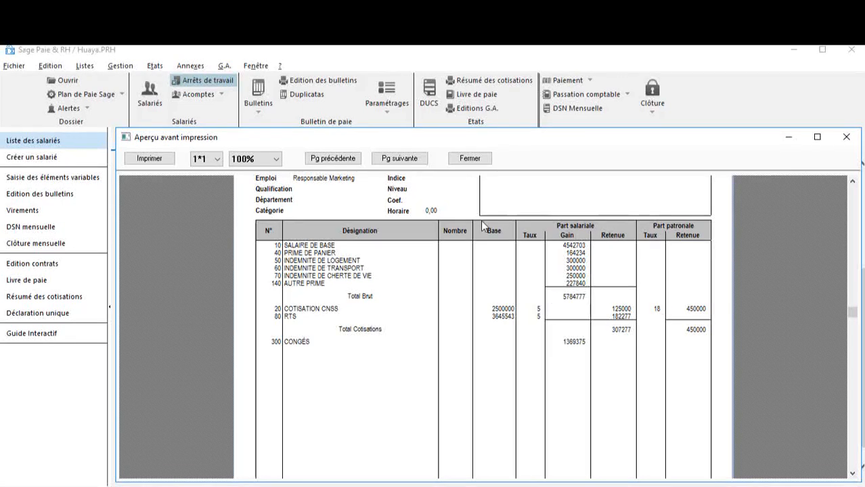
click(466, 161)
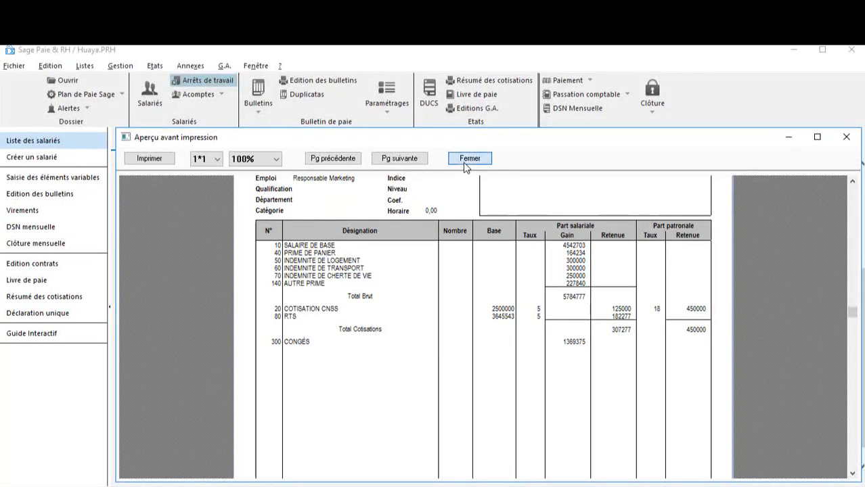